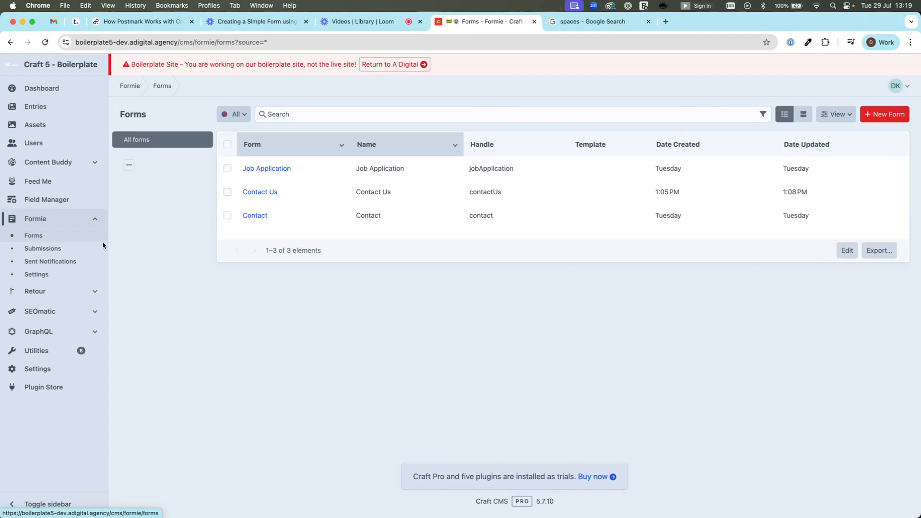
- Create a new form named "Job Application" based on the Job Application stencil
click(885, 119)
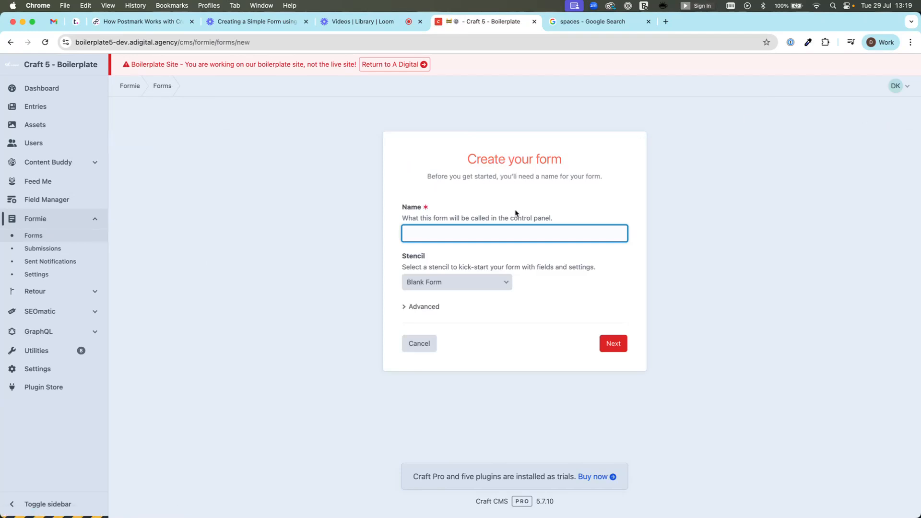
key(Caps_Lock)
text(Job Application)
click(508, 284)
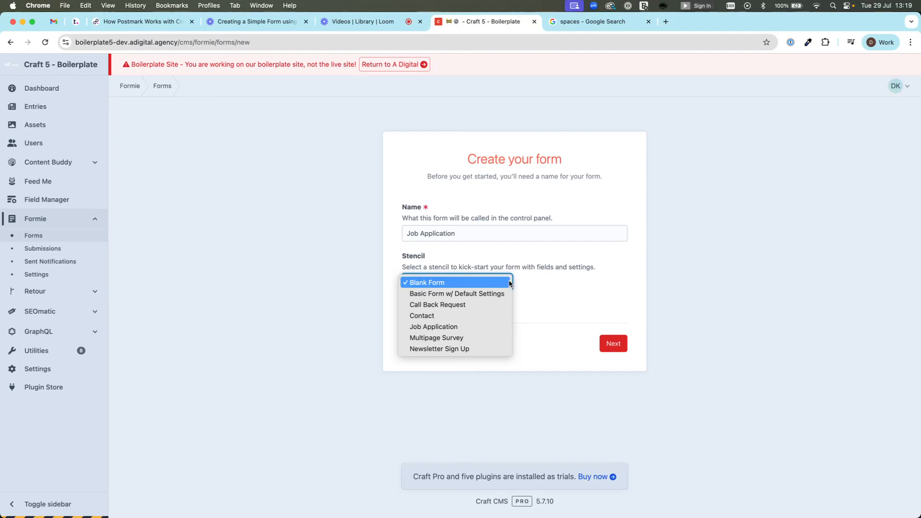
click(462, 331)
click(552, 304)
click(612, 389)
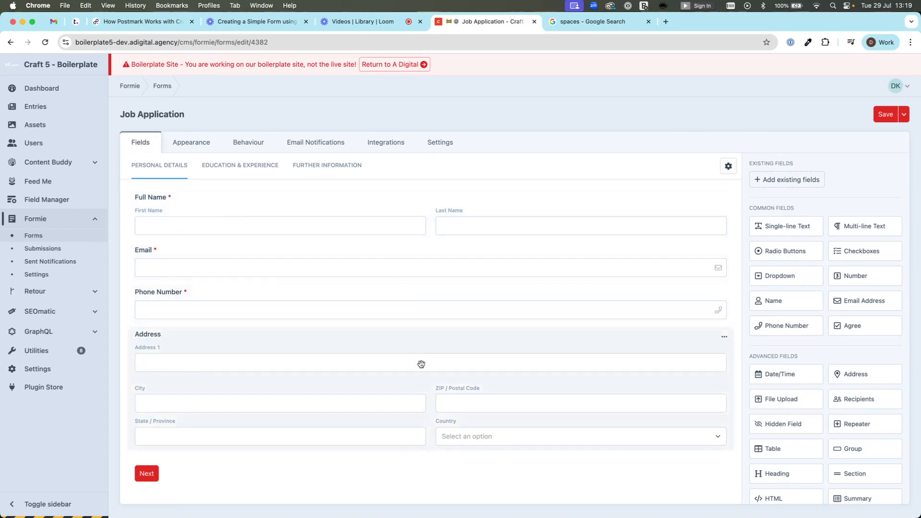
- Review the fields on the form's Personal Details page
scroll(429, 331, down, 2)
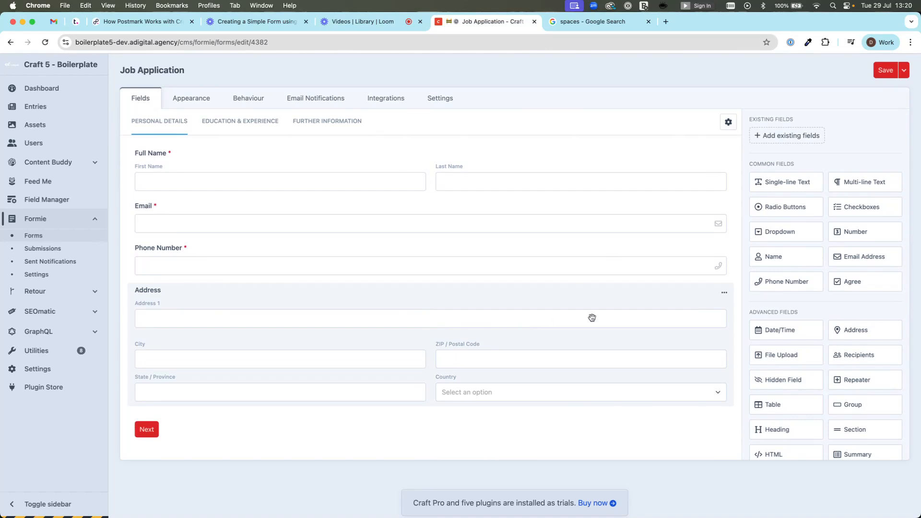
mouse_move(780, 282)
mouse_down()
mouse_move(680, 289)
mouse_move(762, 282)
mouse_up()
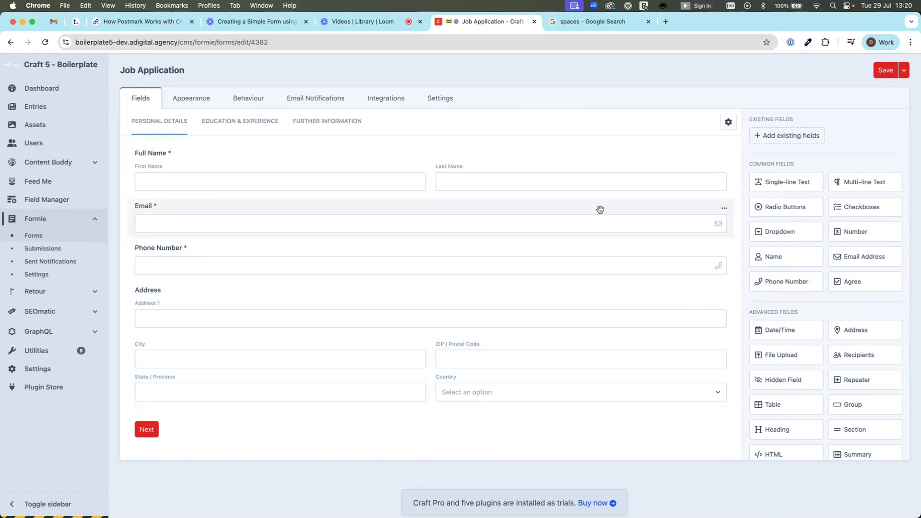
scroll(600, 210, up, 2)
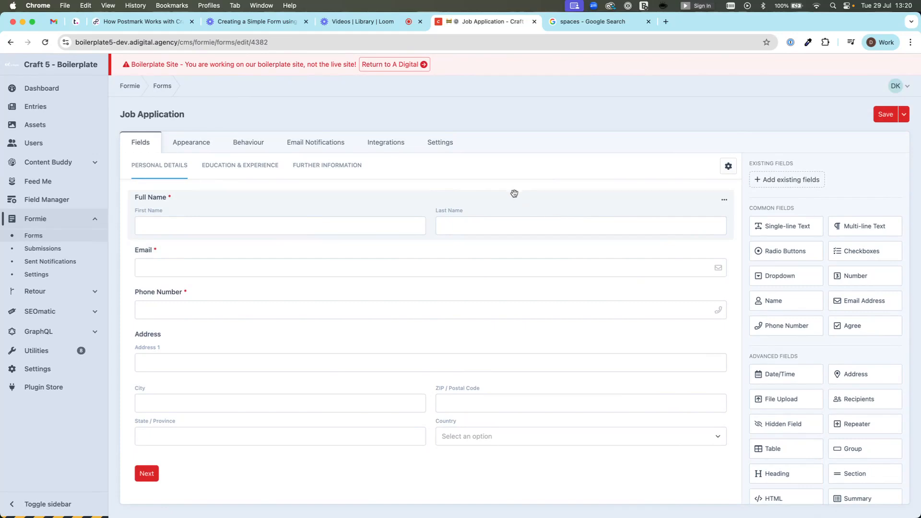
- Inspect the General and Appearance settings of the question about other jobs on the Education & Experience page, then close them
click(233, 169)
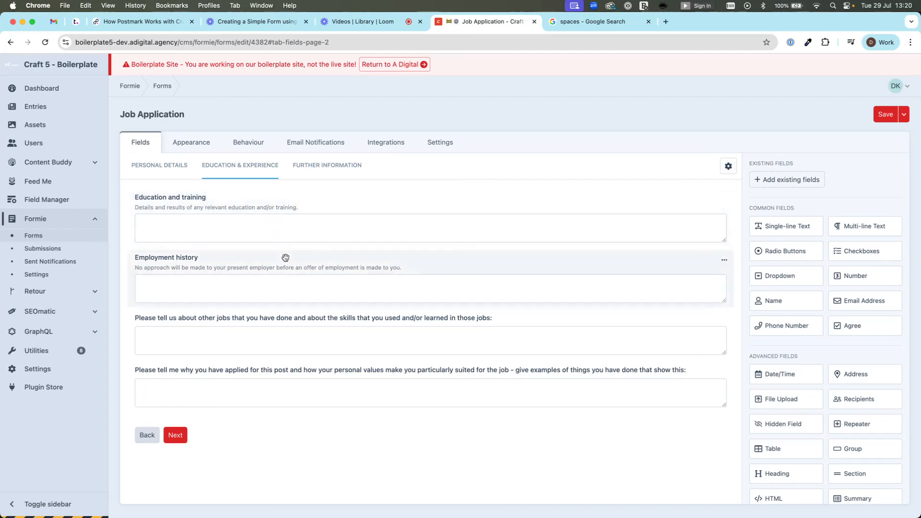
click(227, 319)
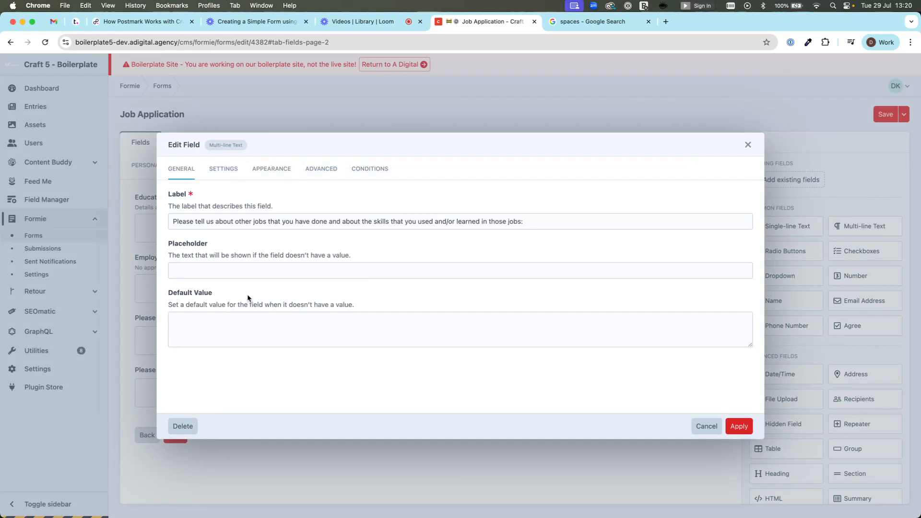
triple_click(226, 221)
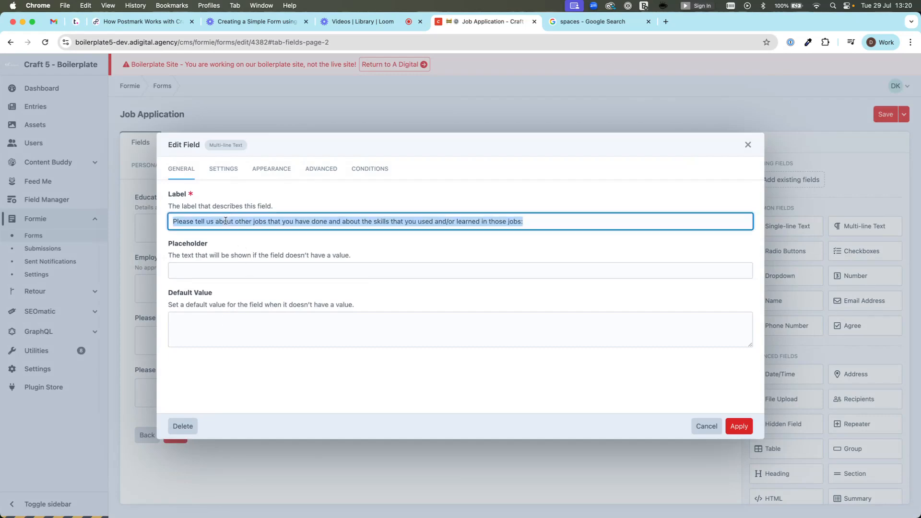
click(282, 222)
click(288, 270)
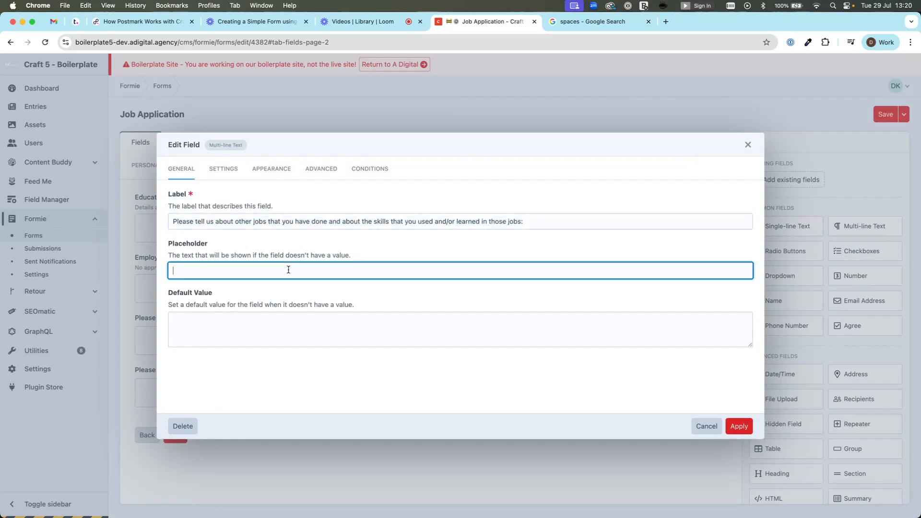
click(254, 168)
click(285, 362)
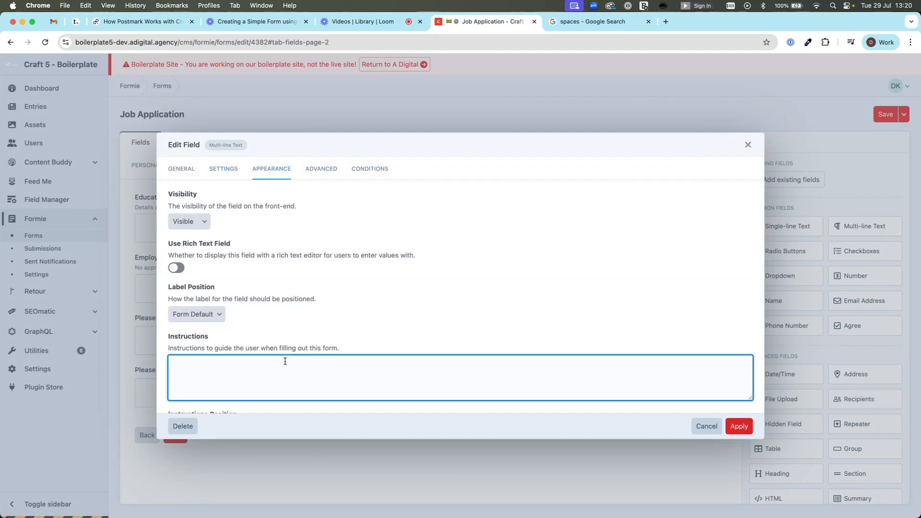
click(749, 146)
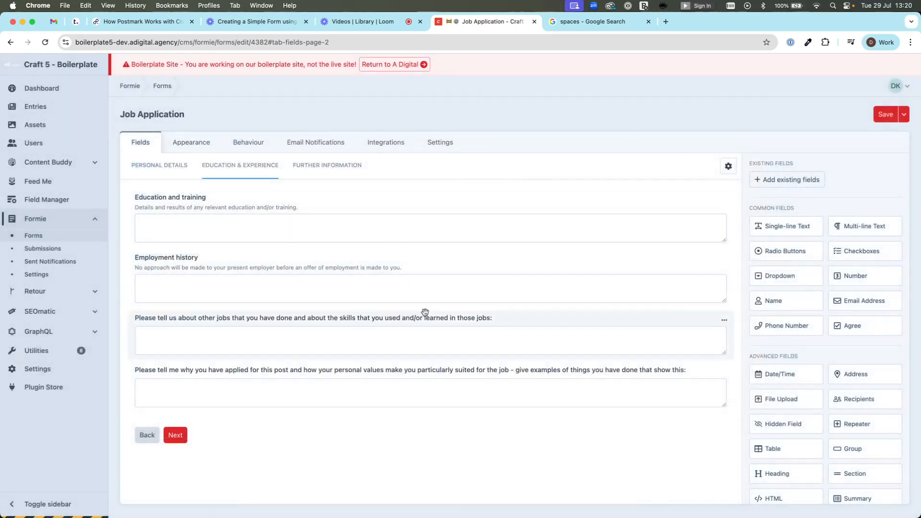
- Delete the "Please tell us about other jobs that you have done" field from the Education & Experience page
click(725, 322)
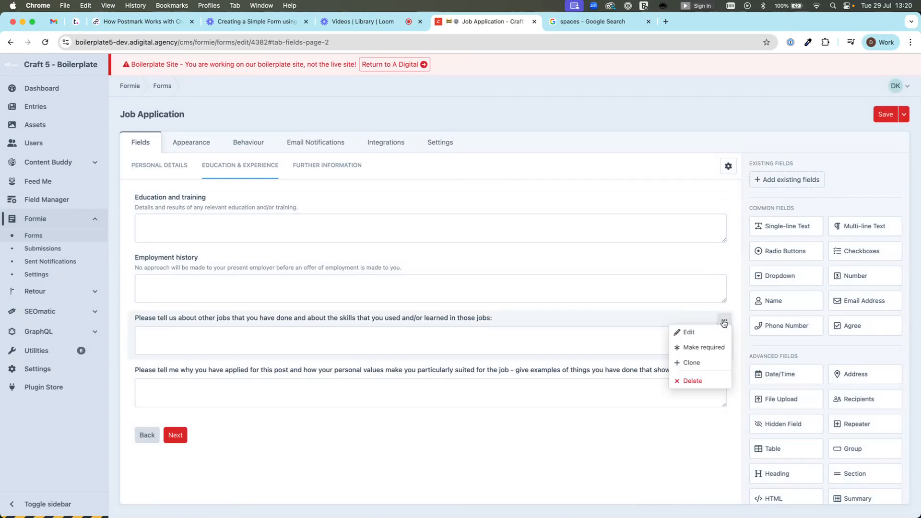
click(693, 381)
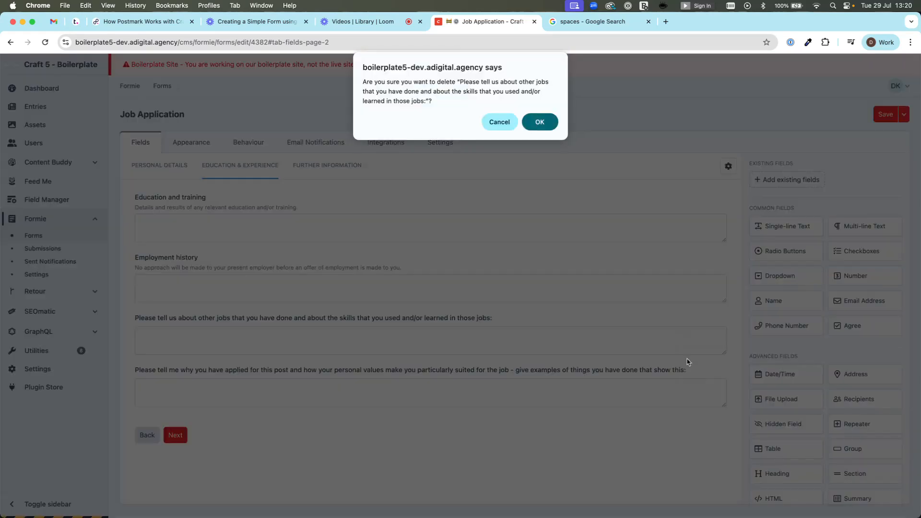
click(537, 119)
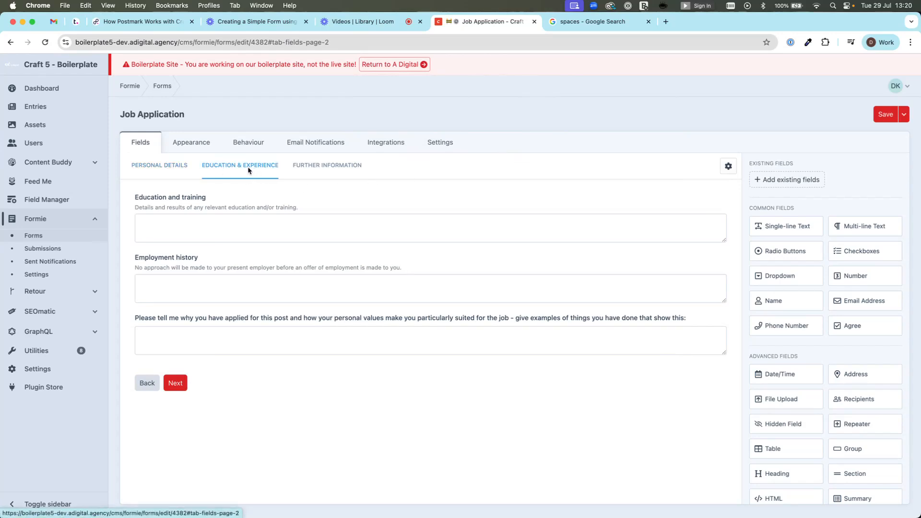
- Add a new page labelled "More Info" to the form and apply the page changes
click(729, 168)
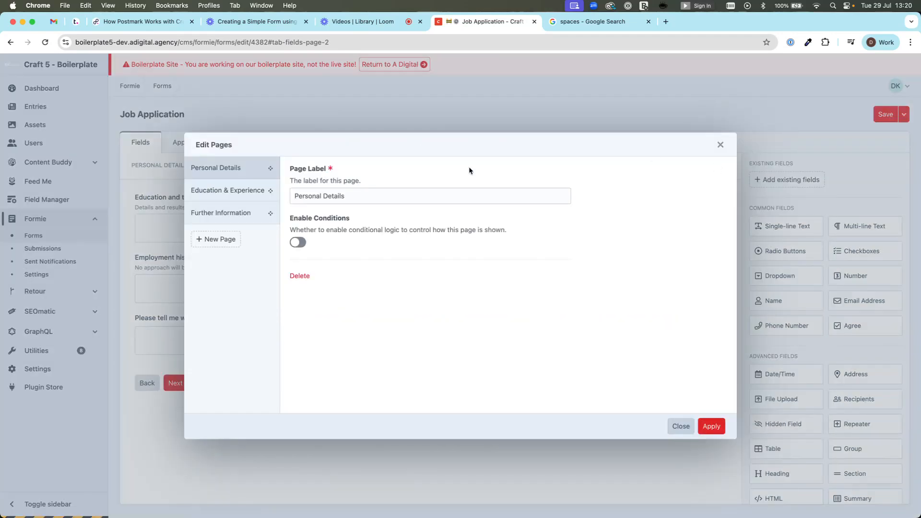
click(359, 196)
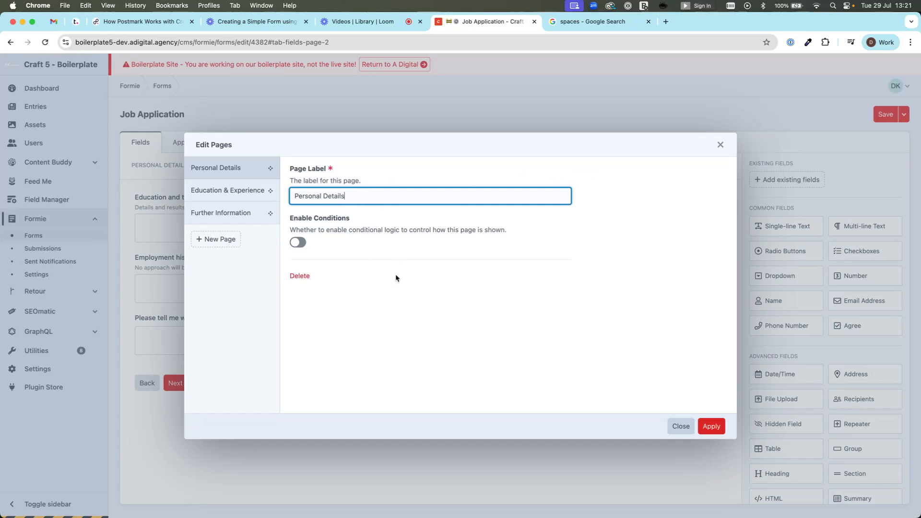
click(270, 327)
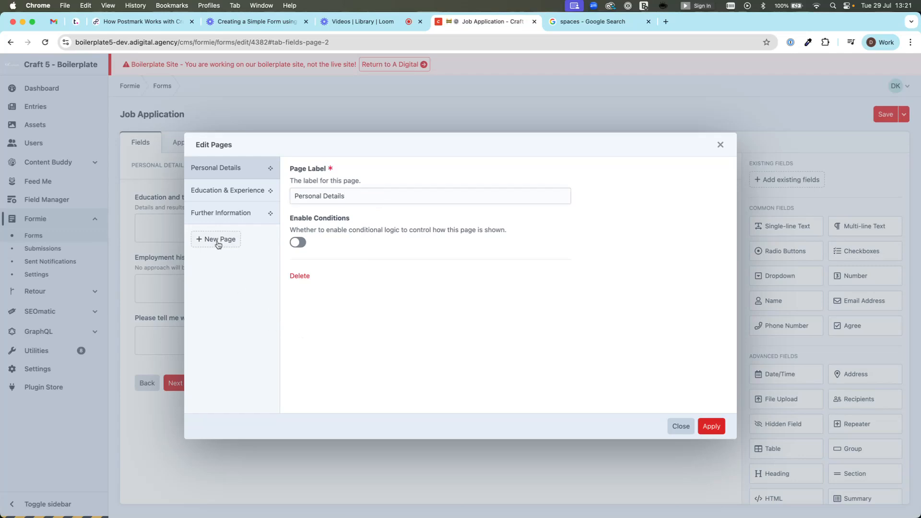
click(218, 240)
triple_click(328, 198)
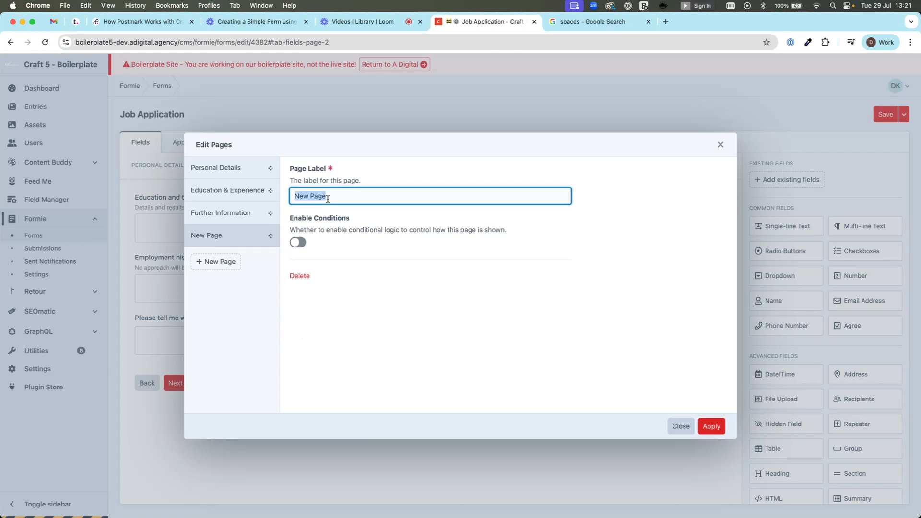
key(Caps_Lock)
text(More Info)
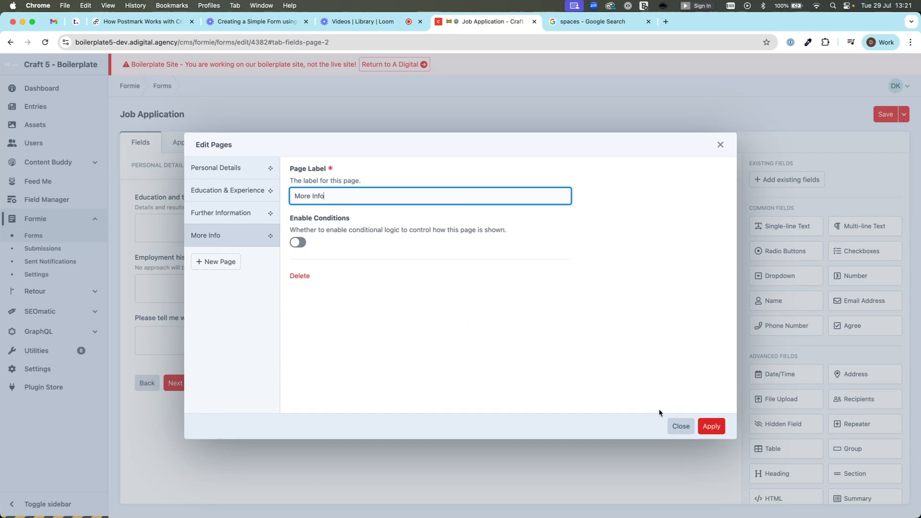
click(711, 426)
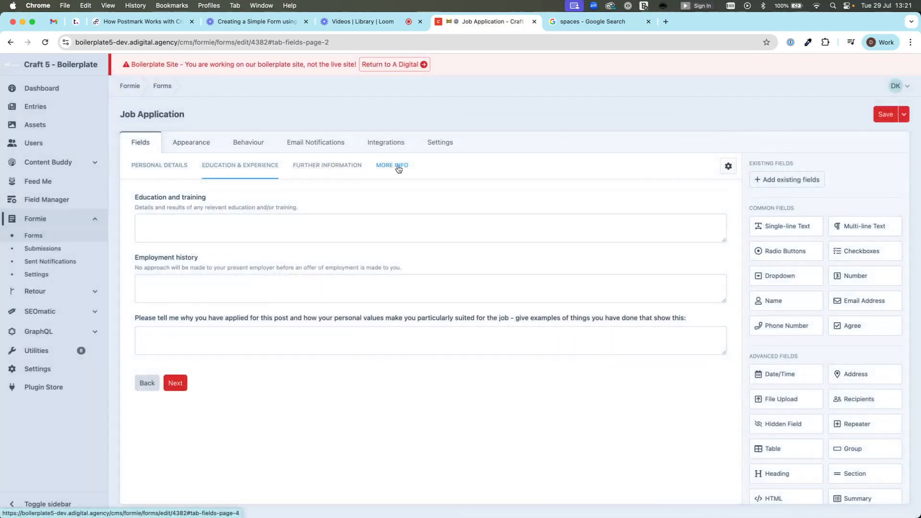
- Add a Multi-line Text field labelled "Message" to the More Info page
click(398, 168)
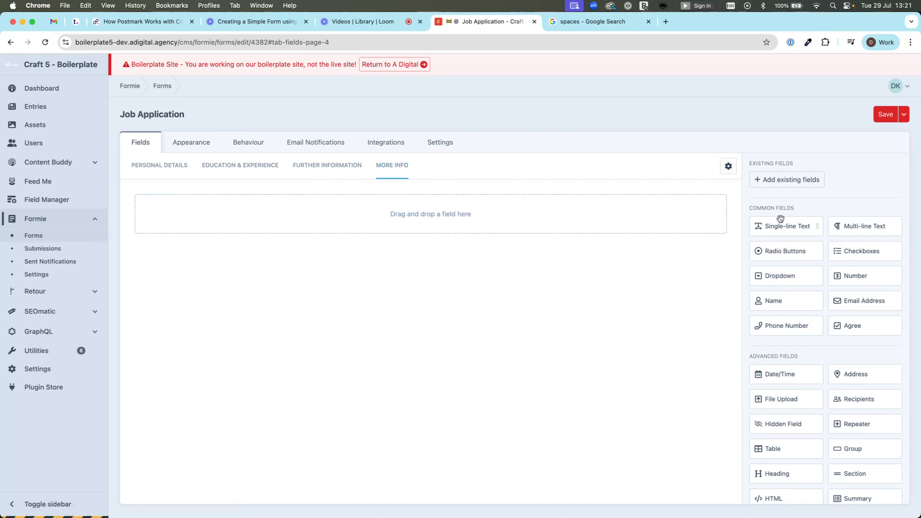
drag(852, 227, 481, 212)
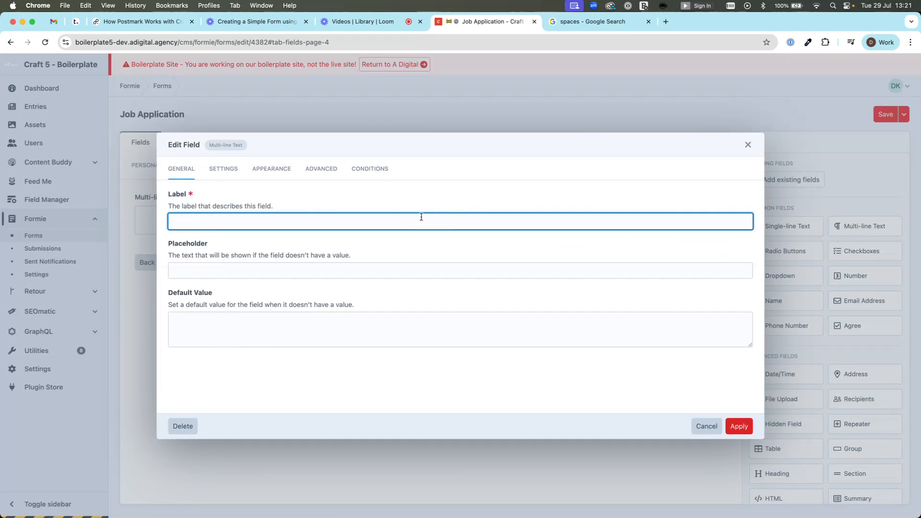
text(An)
key(BackSpace)
key(BackSpace)
text(Message)
click(739, 426)
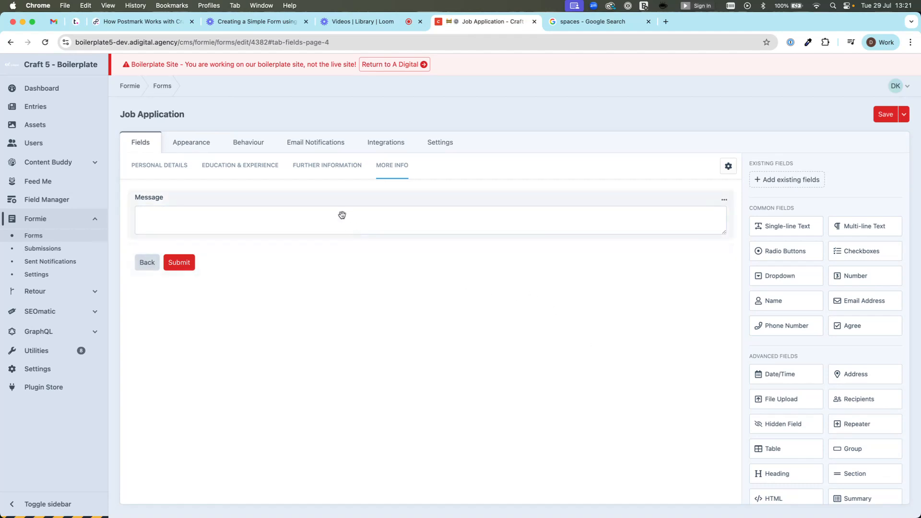
- Turn off Display Current Page Title and Display Page Tabs in the form's appearance settings
click(181, 145)
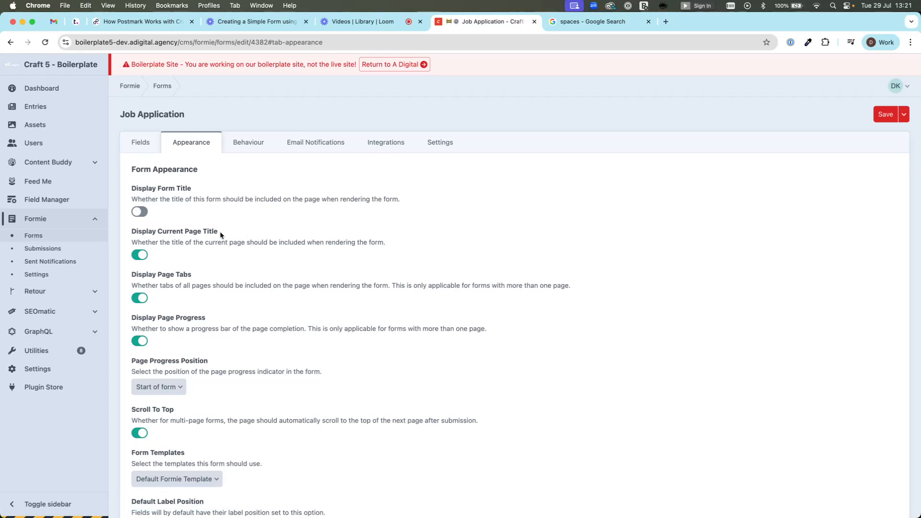
mouse_move(146, 232)
mouse_down()
mouse_move(181, 235)
mouse_move(160, 234)
mouse_up()
click(197, 235)
click(160, 234)
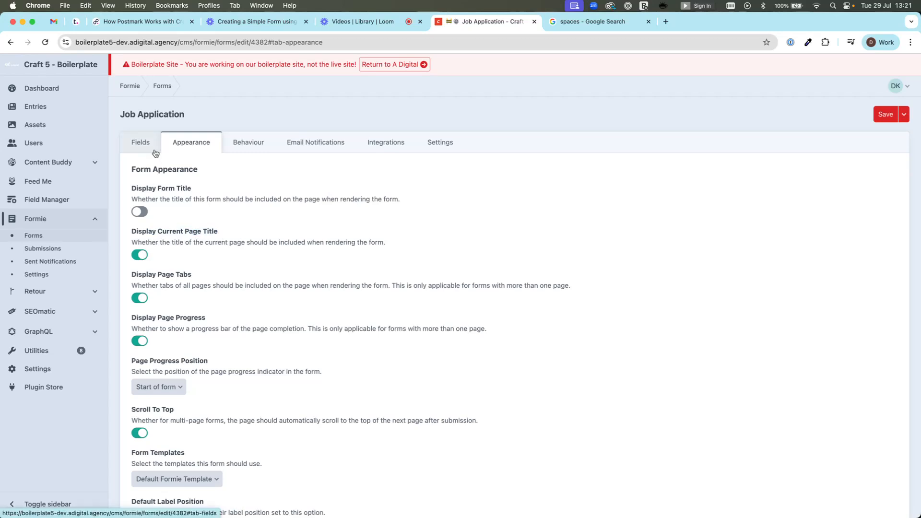
click(142, 258)
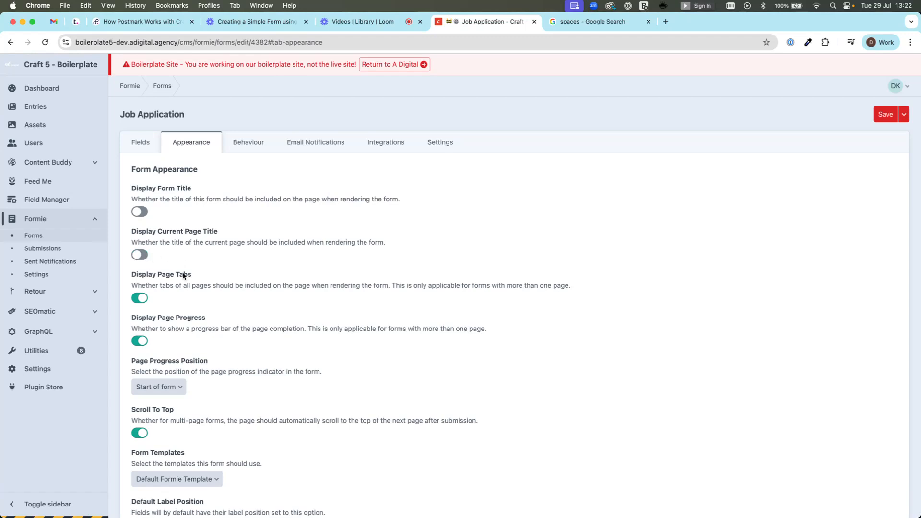
click(141, 299)
- Try switching off Display Page Progress, then turn it back on
scroll(202, 283, down, 1)
scroll(202, 284, down, 2)
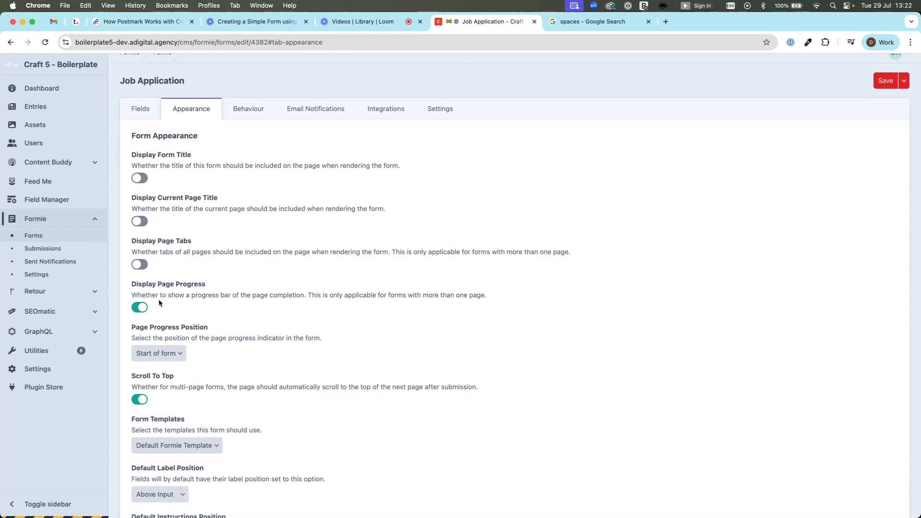
drag(171, 294, 211, 294)
click(211, 294)
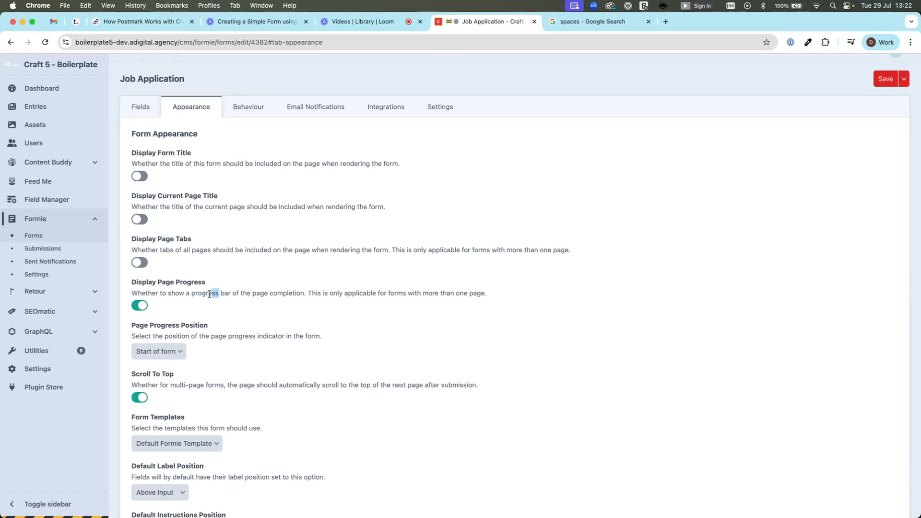
scroll(189, 300, up, 1)
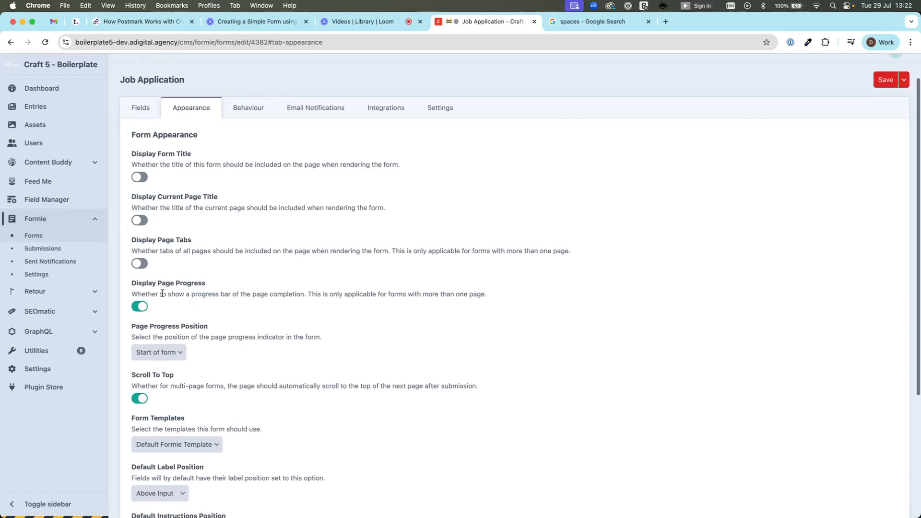
click(140, 307)
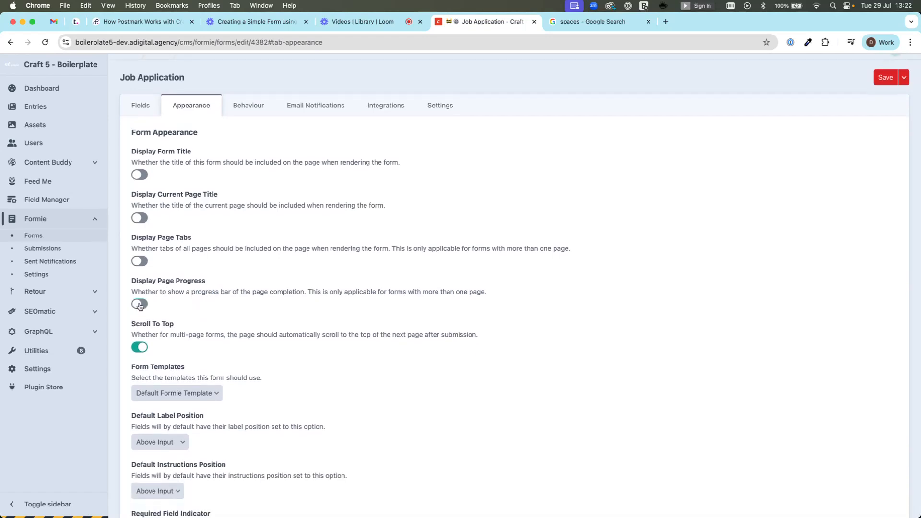
click(140, 305)
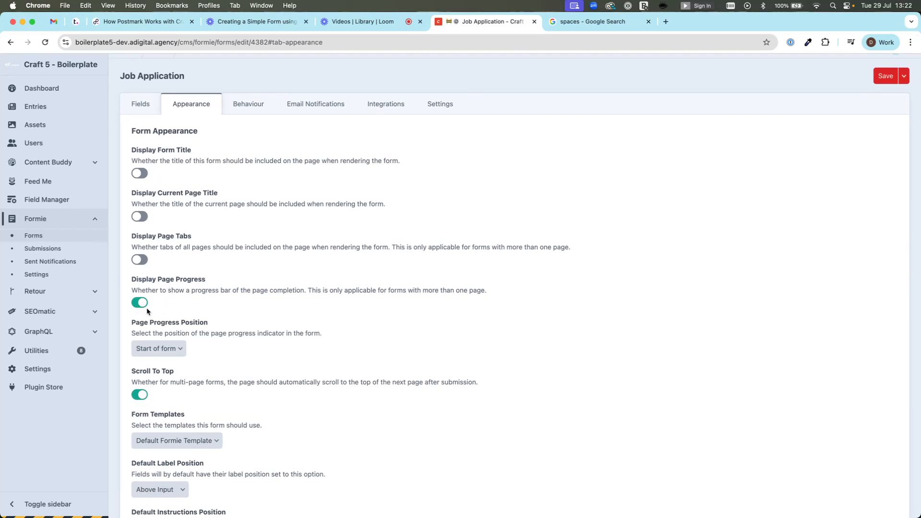
- Look through the Page Progress Position options without choosing a different one
scroll(204, 319, up, 1)
scroll(177, 349, up, 1)
click(176, 352)
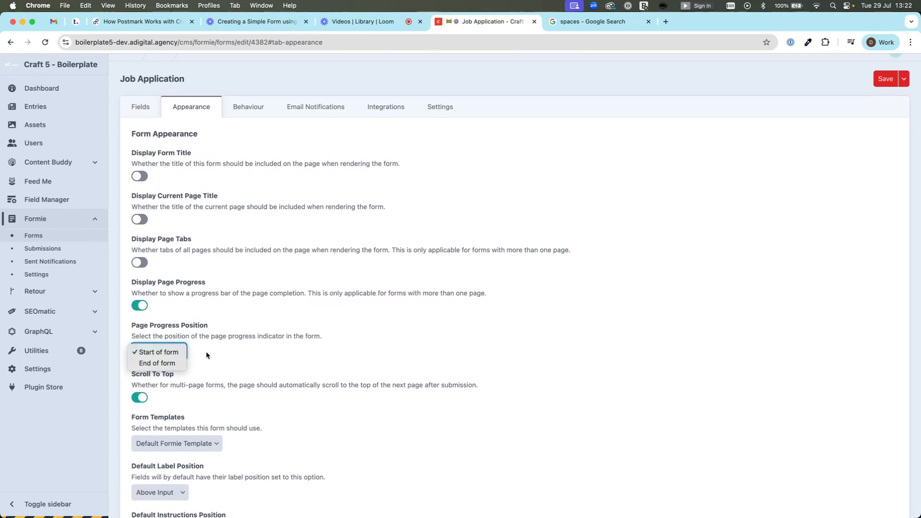
click(206, 353)
click(166, 352)
click(238, 360)
click(177, 353)
click(264, 345)
click(283, 350)
scroll(285, 349, down, 1)
scroll(315, 270, up, 2)
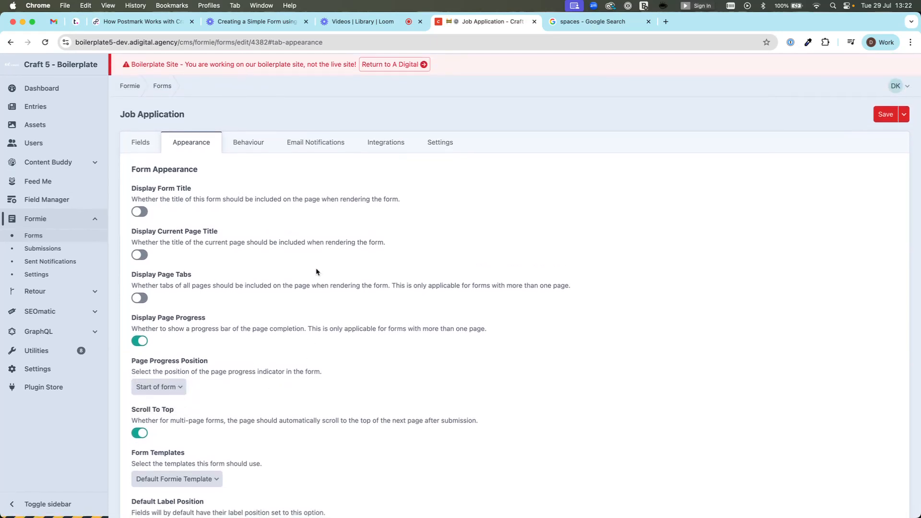
- Return to the form's fields and save the Job Application form
click(139, 144)
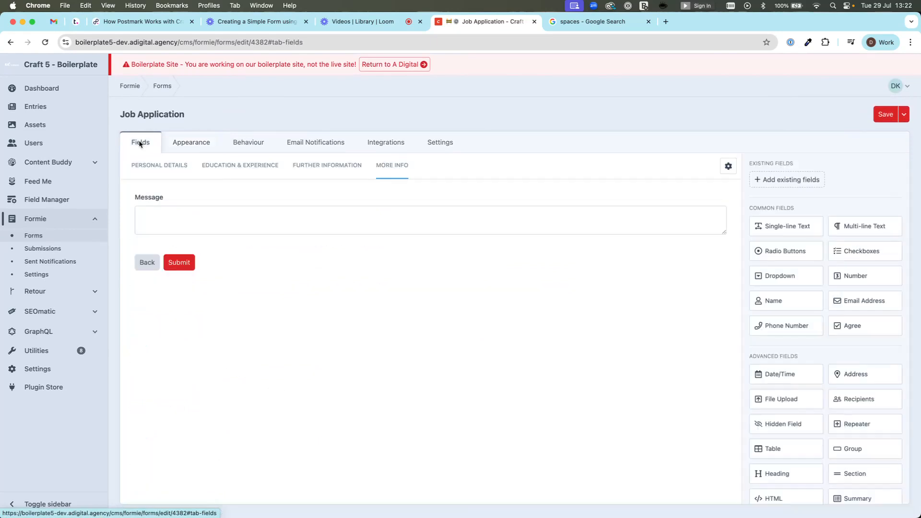
click(888, 115)
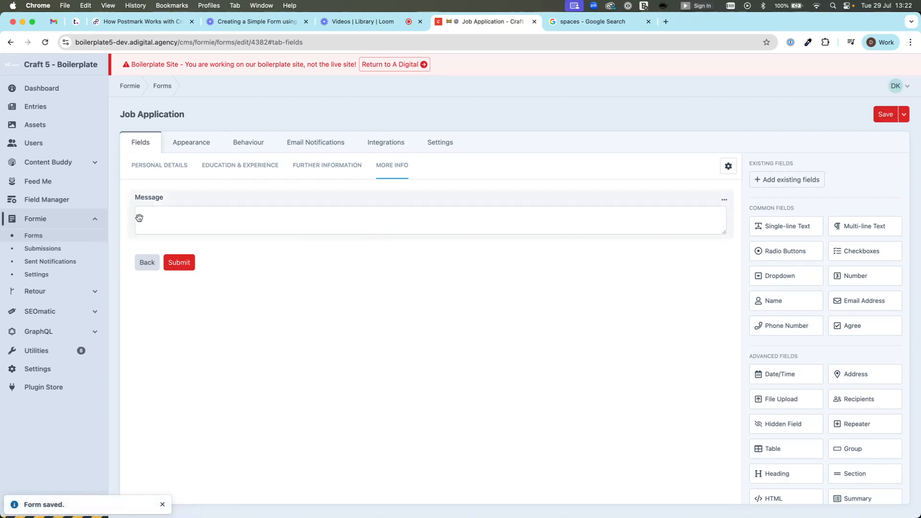
- Select the Job Application form with the handle jobApplication1 in the list of all forms
click(59, 237)
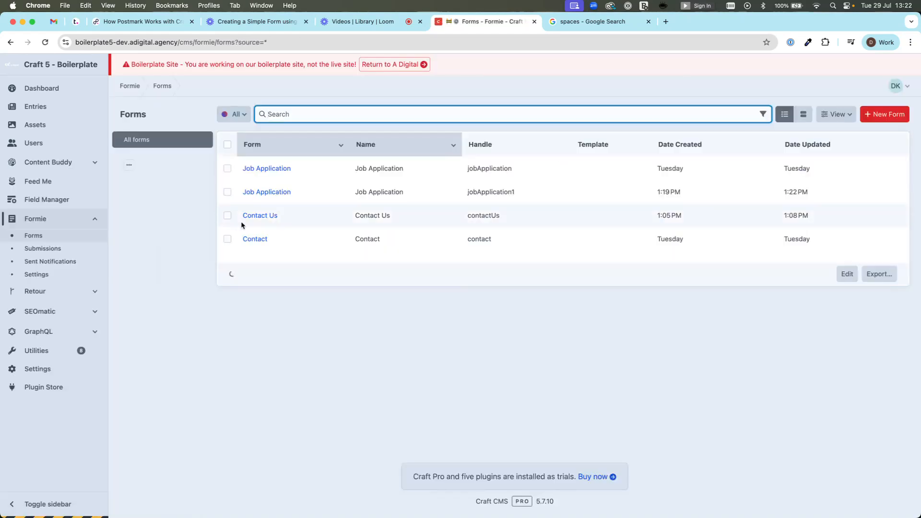
click(227, 193)
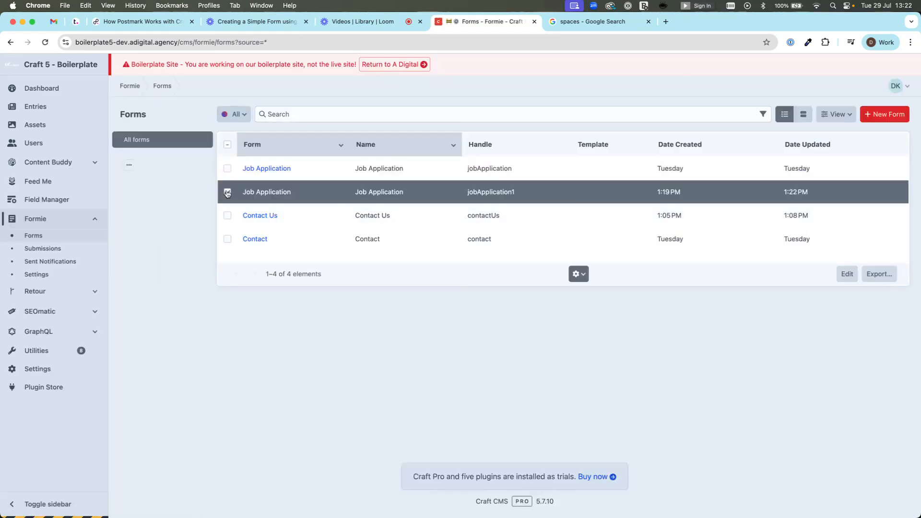